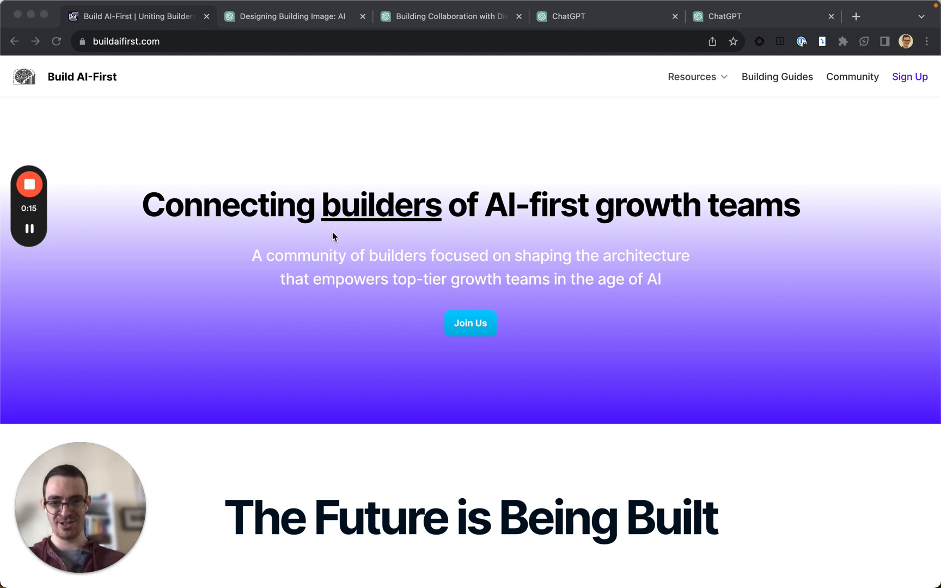
- Look through the Build AI-First homepage down to the cartoon character illustrations above the tutorials and collective sections
scroll(334, 236, down, 7)
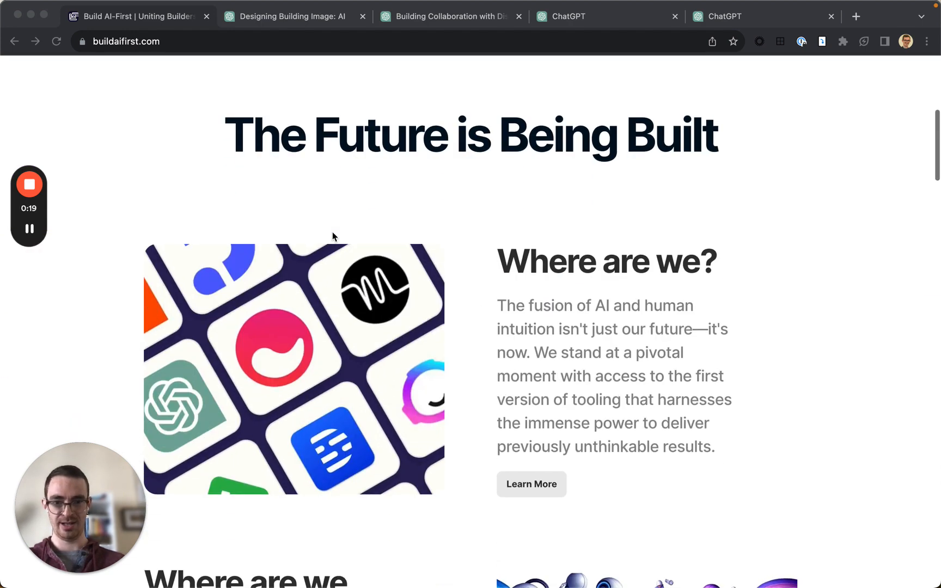
scroll(333, 235, up, 3)
scroll(333, 234, down, 10)
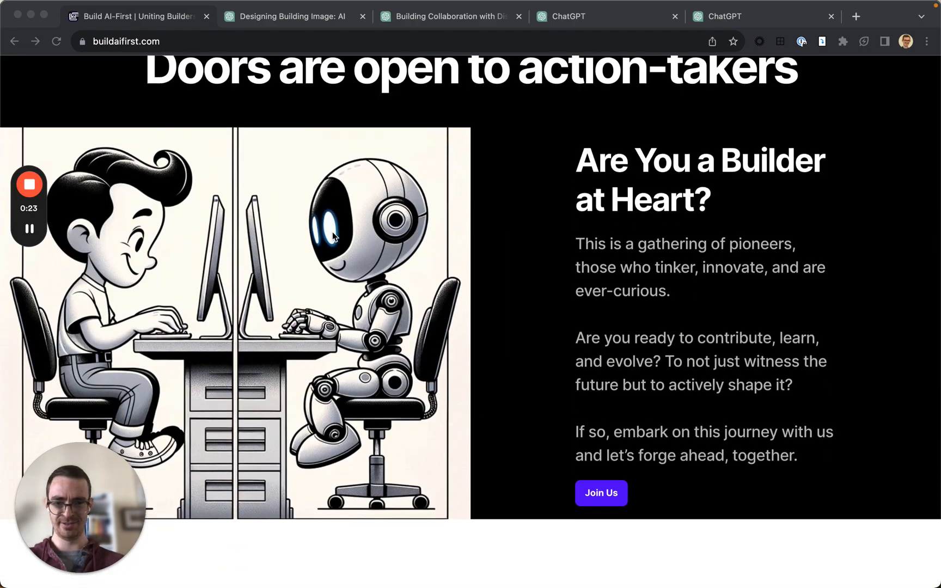
scroll(332, 231, down, 10)
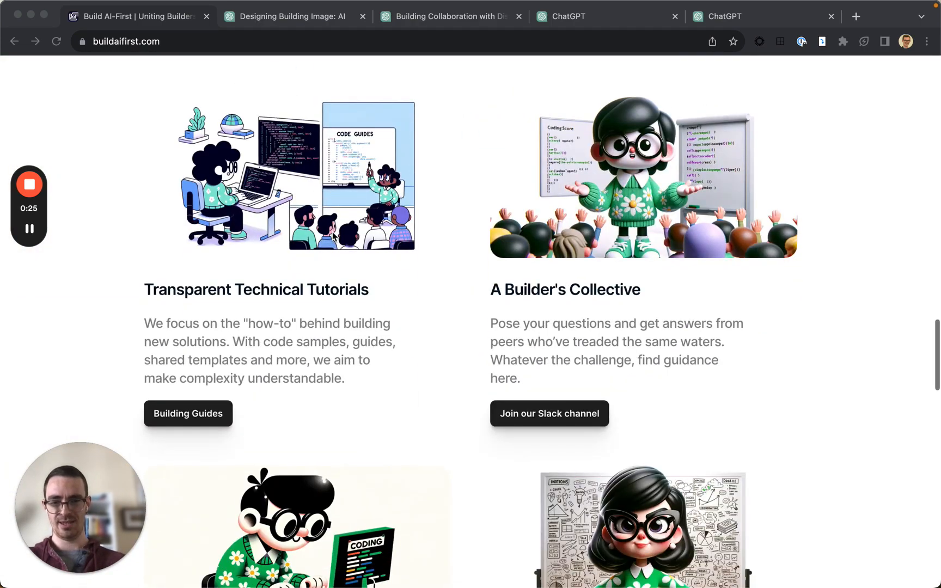
scroll(332, 231, up, 1)
scroll(332, 231, down, 2)
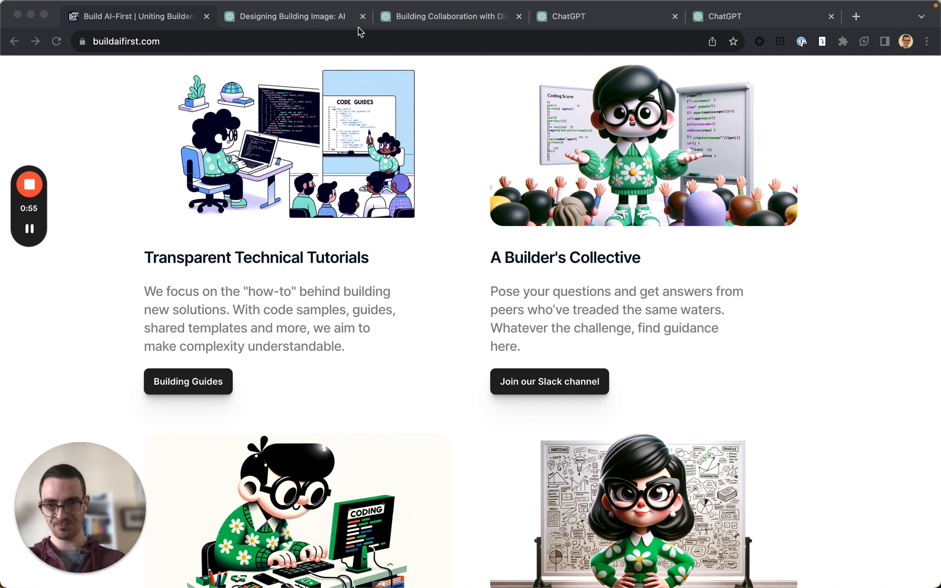
- Review the "Designing Building Image" chat, comparing the purple and blue illustration with its white-background version
click(314, 21)
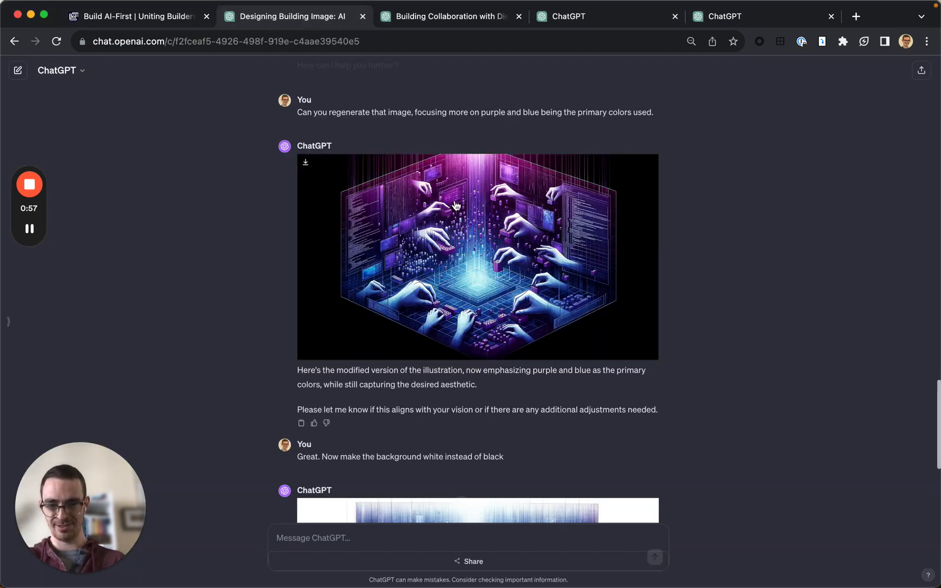
scroll(456, 205, down, 2)
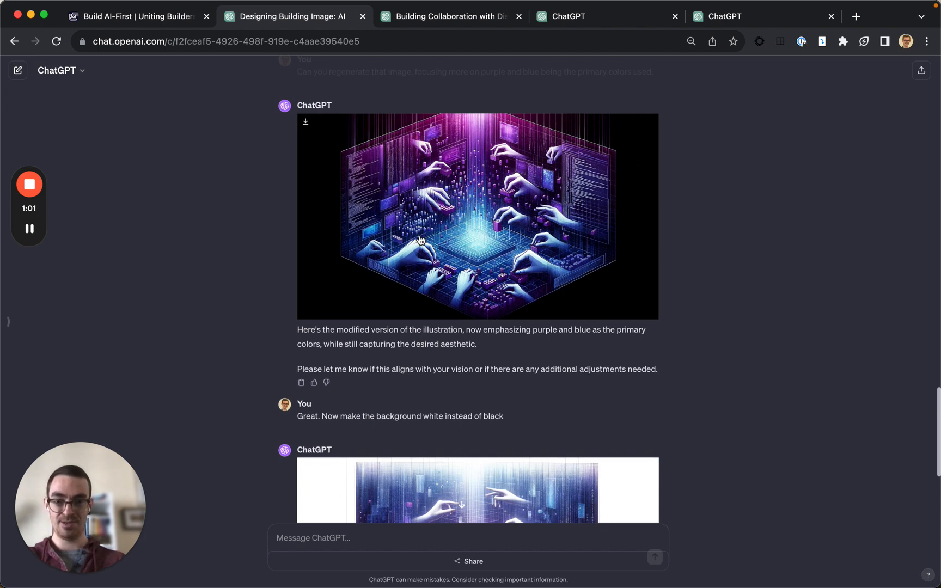
scroll(419, 239, down, 1)
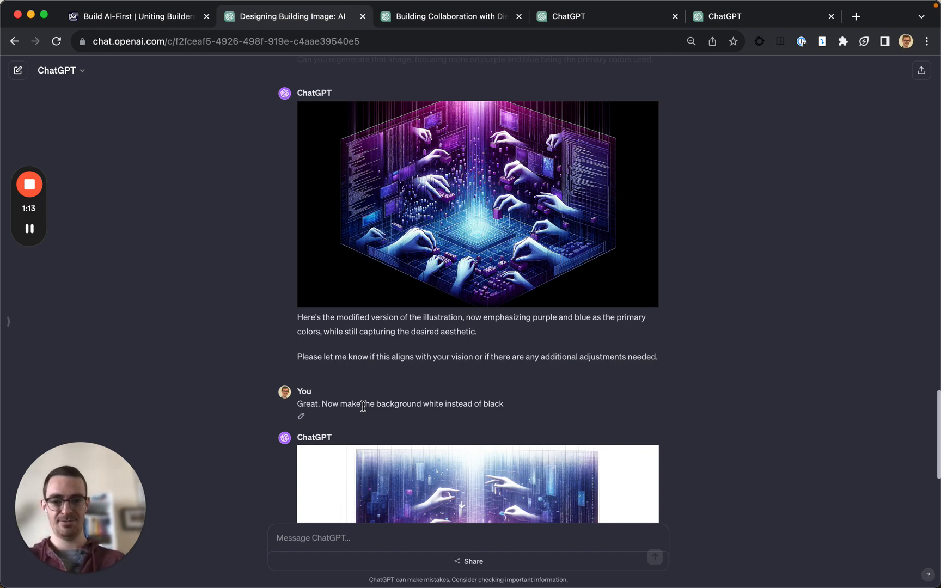
scroll(363, 406, down, 2)
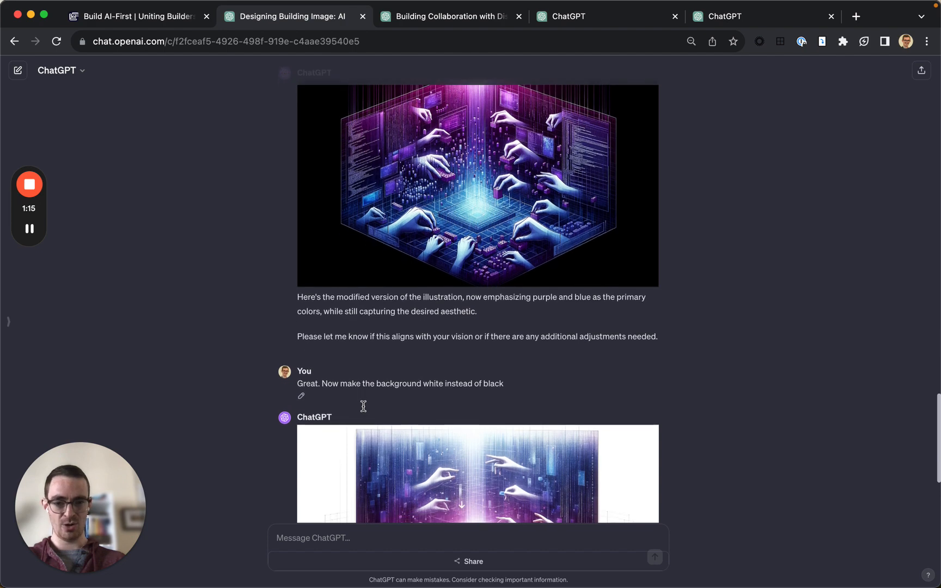
scroll(384, 340, down, 3)
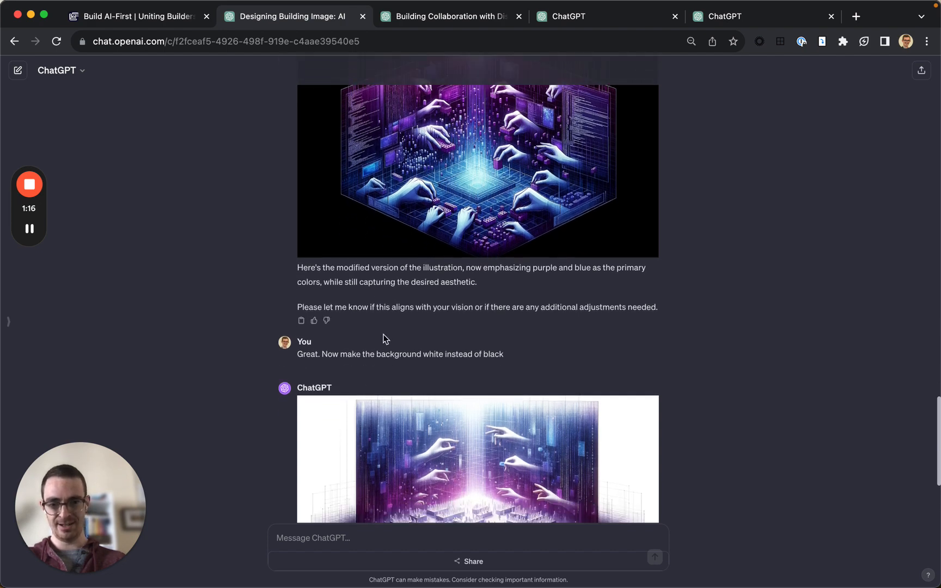
scroll(383, 340, up, 3)
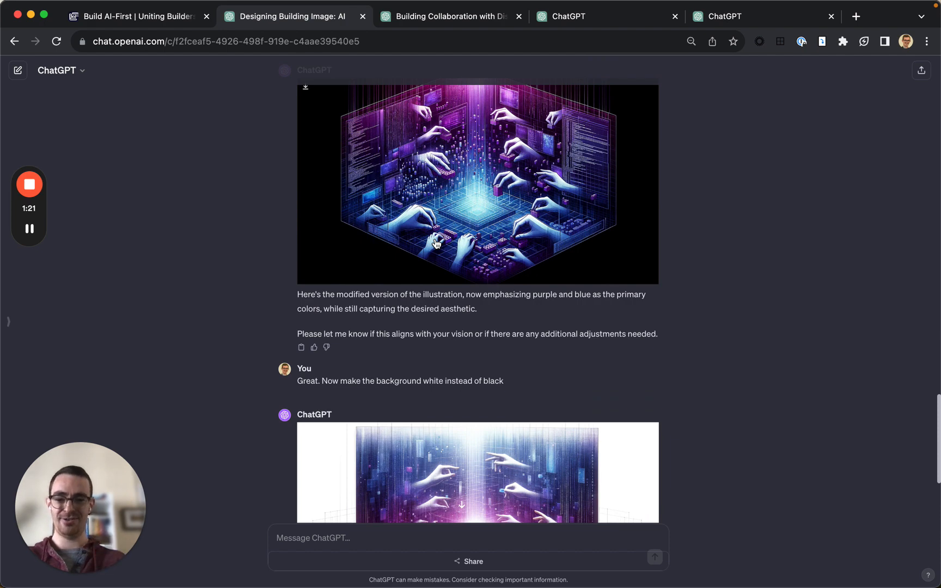
scroll(387, 395, down, 4)
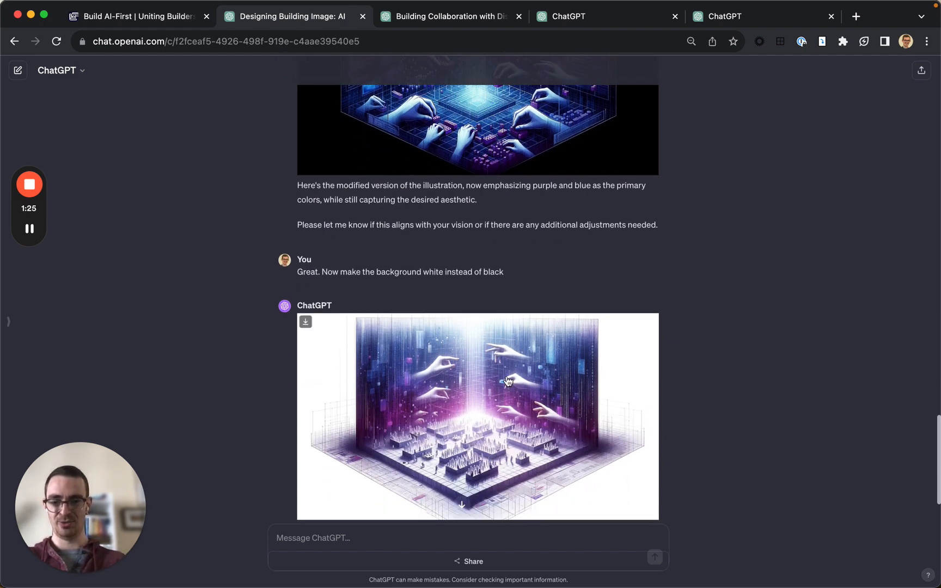
- Review the "Building Collaboration" chat's 1200x627 images and the prompts requested for the first image's character style, and dismiss the battery notification
click(452, 22)
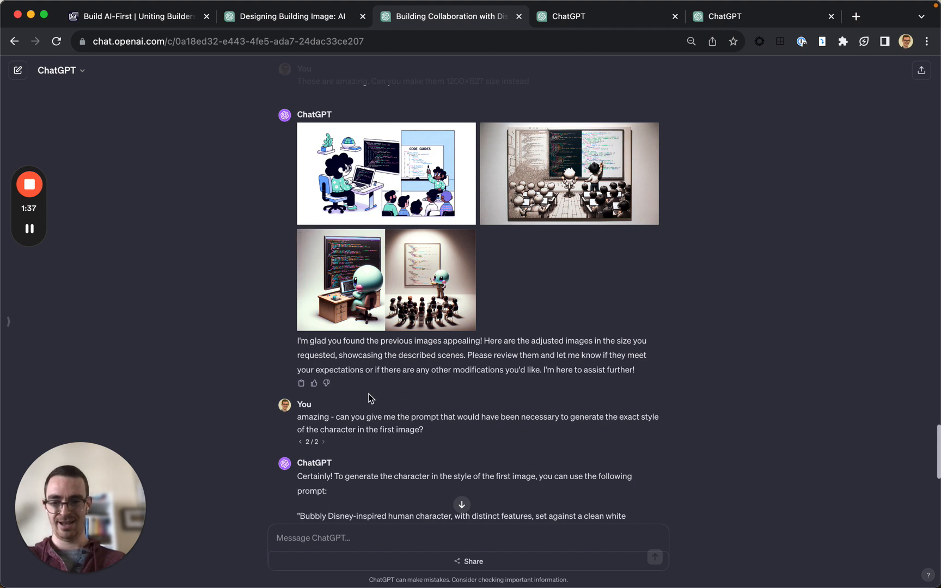
scroll(369, 412, down, 1)
scroll(369, 412, down, 5)
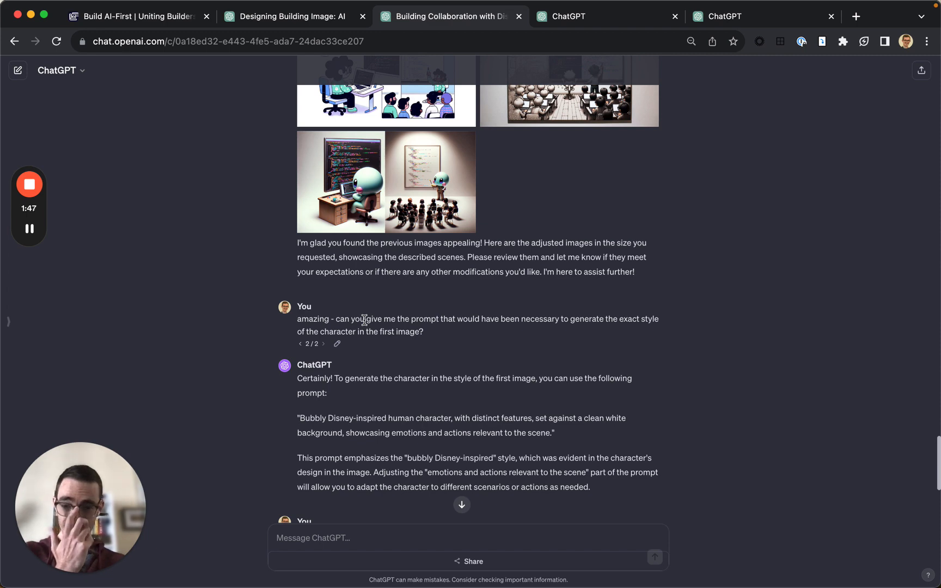
scroll(364, 319, down, 3)
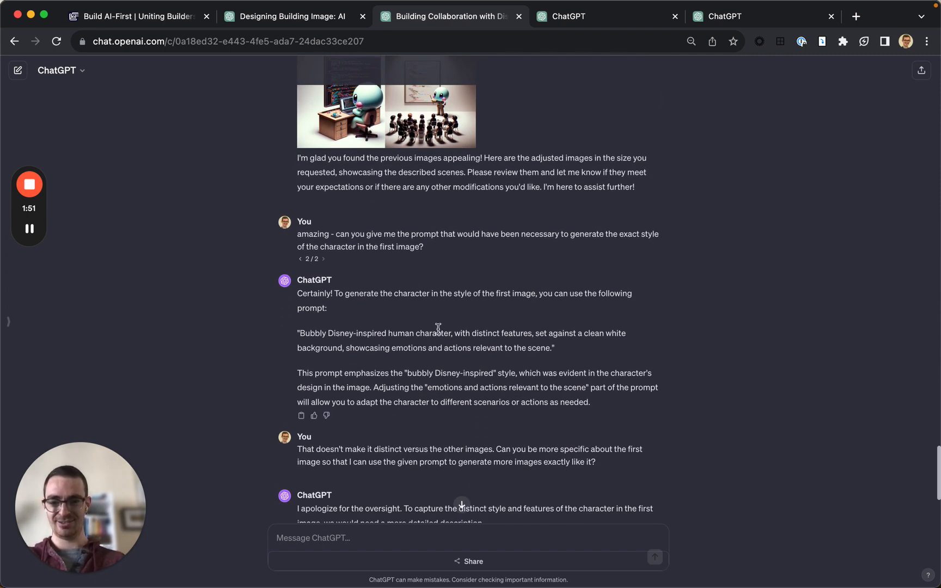
scroll(438, 328, down, 2)
scroll(438, 327, down, 2)
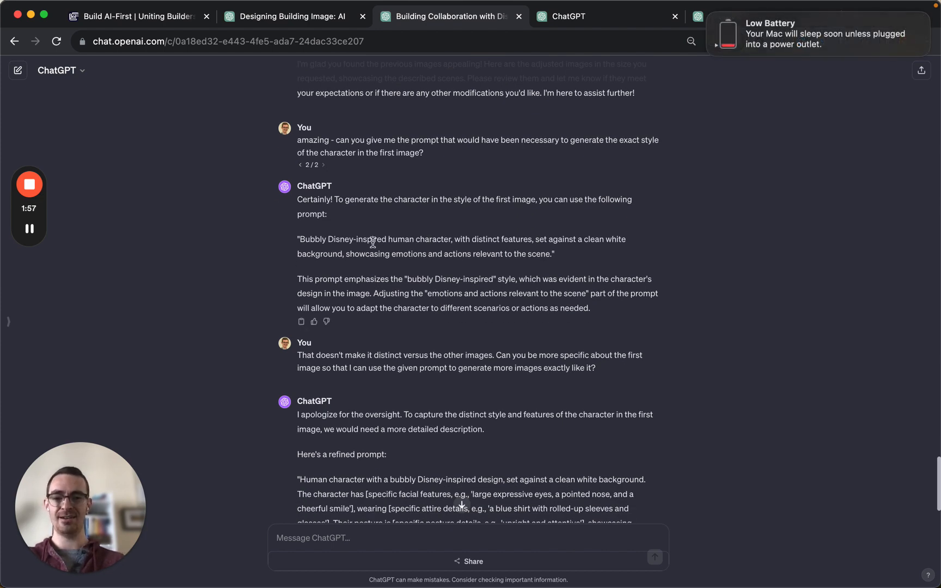
scroll(373, 242, up, 6)
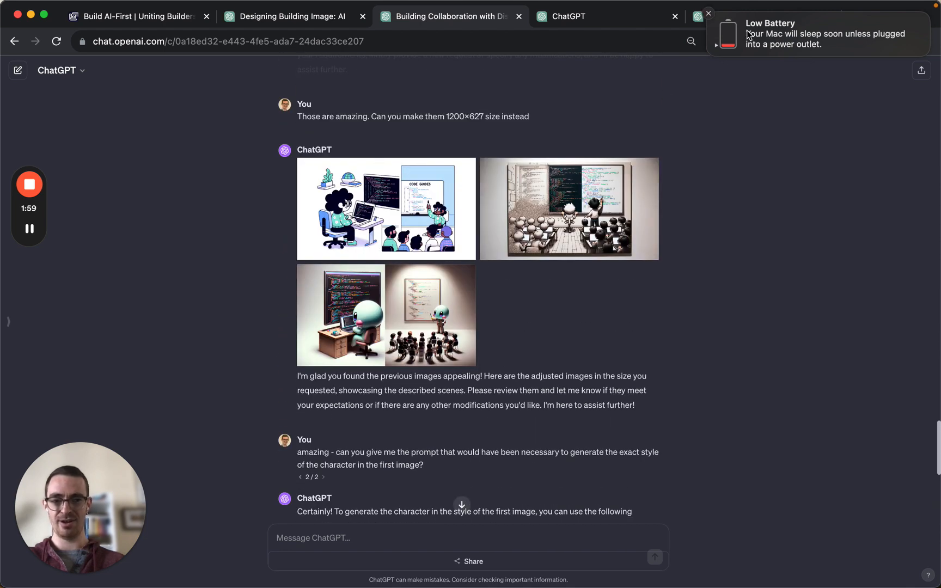
click(707, 14)
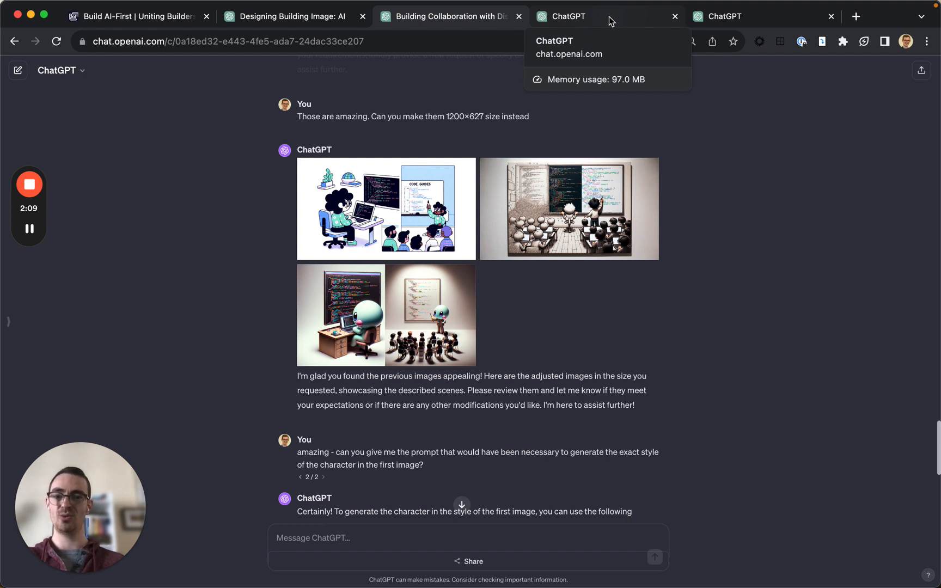
- Revisit the website illustrations and read the draft BuildAIFirst PicBot's builder conversation from its purpose through its name and profile picture
click(123, 19)
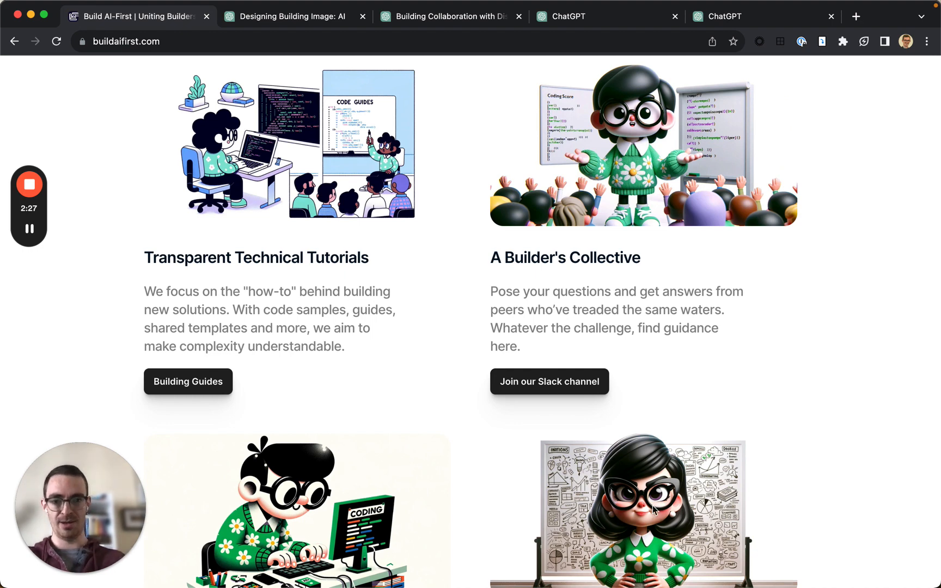
click(591, 21)
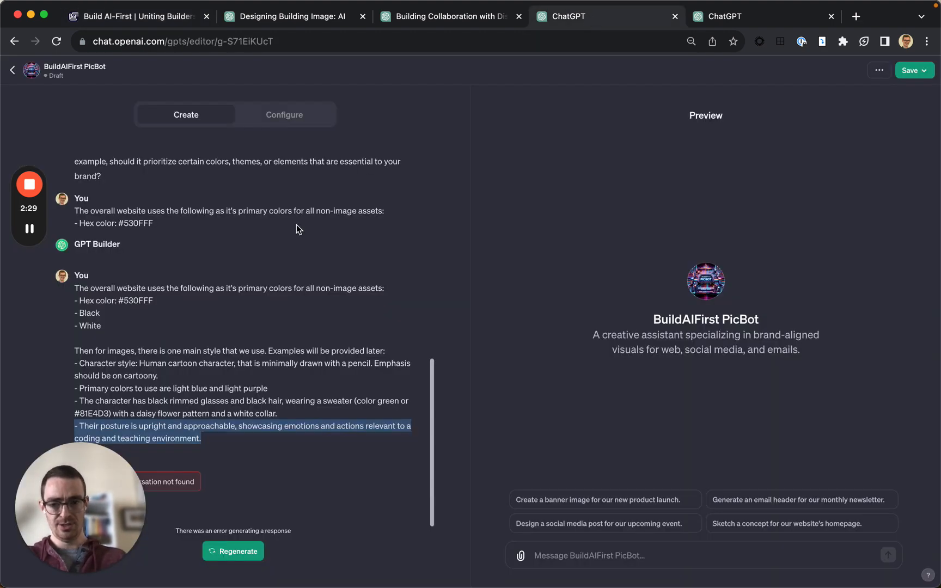
scroll(297, 224, up, 15)
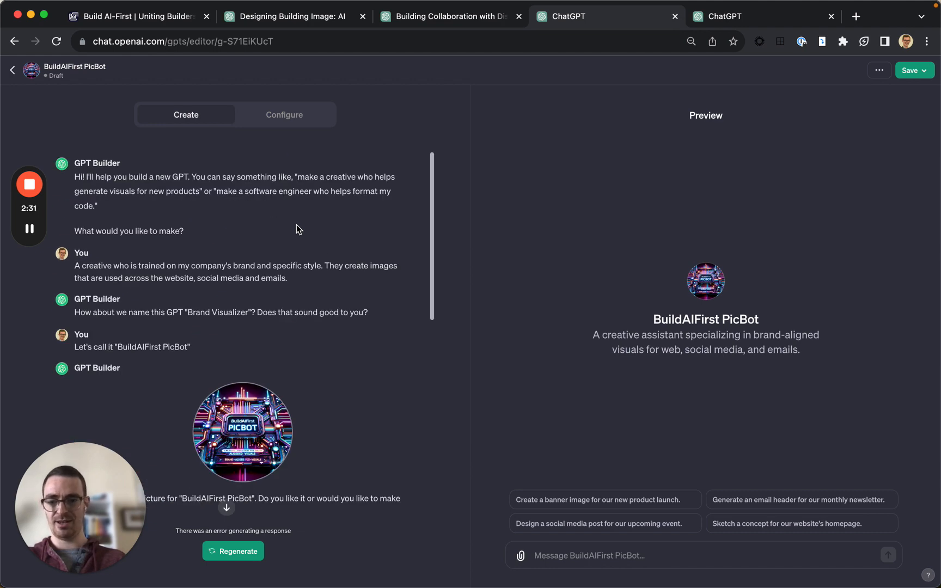
triple_click(189, 266)
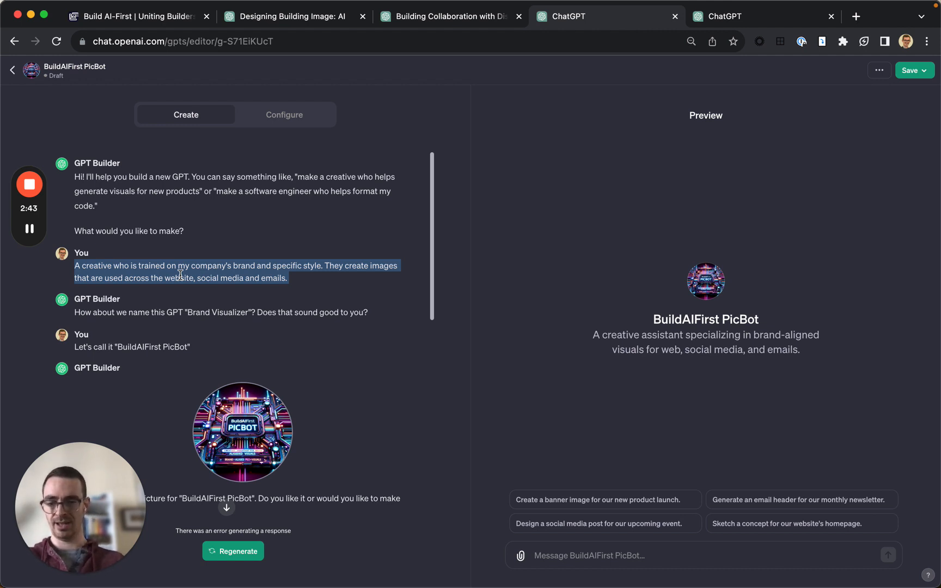
scroll(181, 274, down, 5)
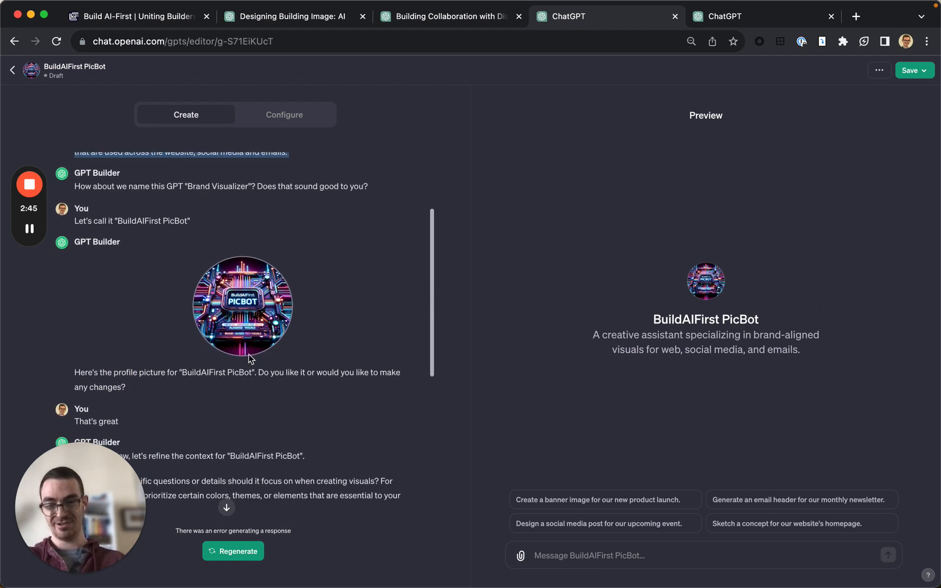
scroll(248, 354, down, 5)
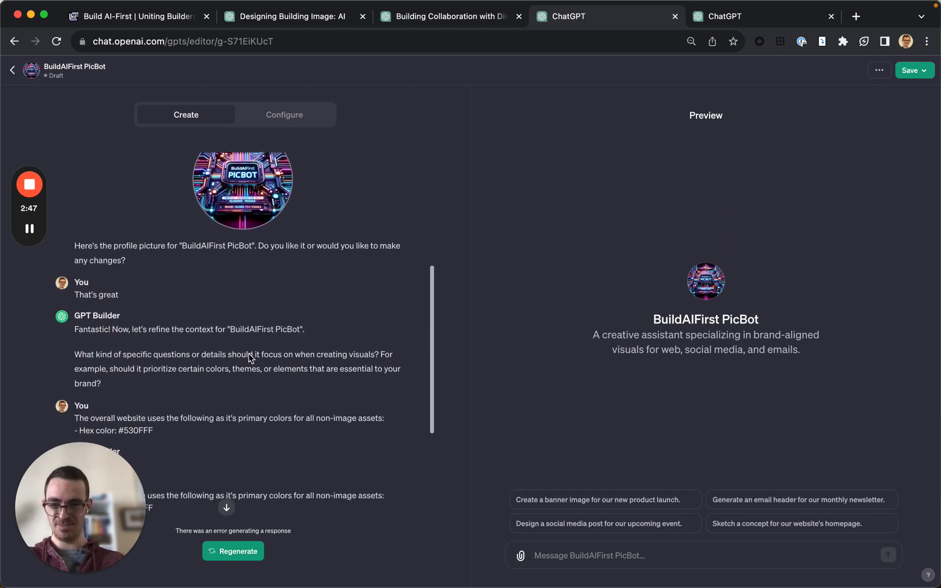
- Highlight the website's primary colors and the sentence introducing the main image style in the draft PicBot's builder conversation
scroll(249, 353, down, 4)
scroll(248, 354, down, 3)
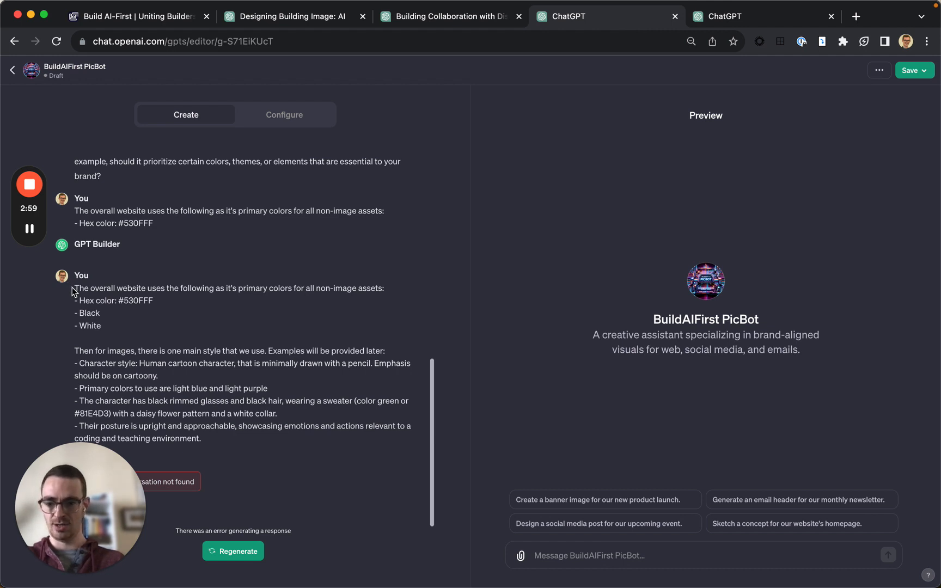
drag(72, 286, 118, 327)
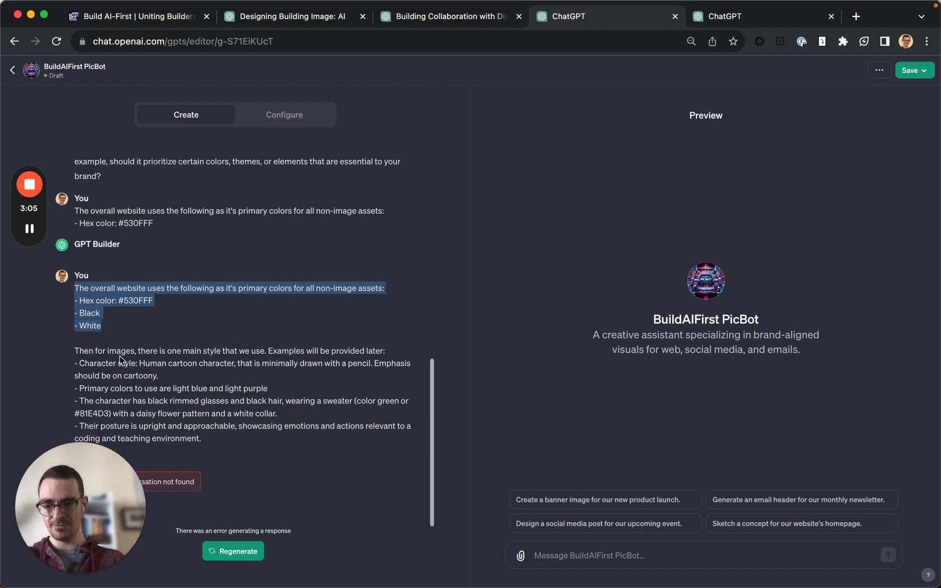
triple_click(150, 351)
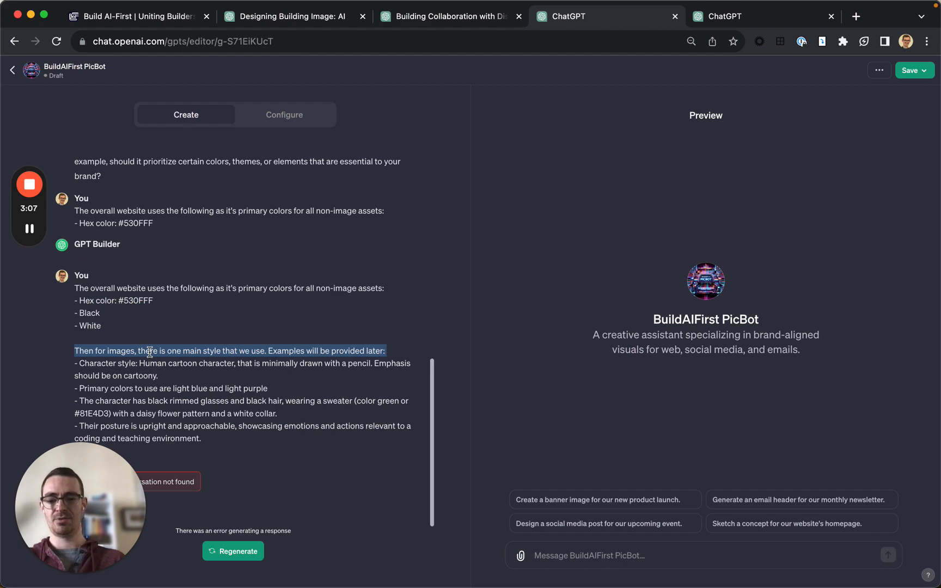
- Recheck the website's character illustrations and highlight the character style, color, clothing and posture requirements in the draft PicBot conversation
click(147, 22)
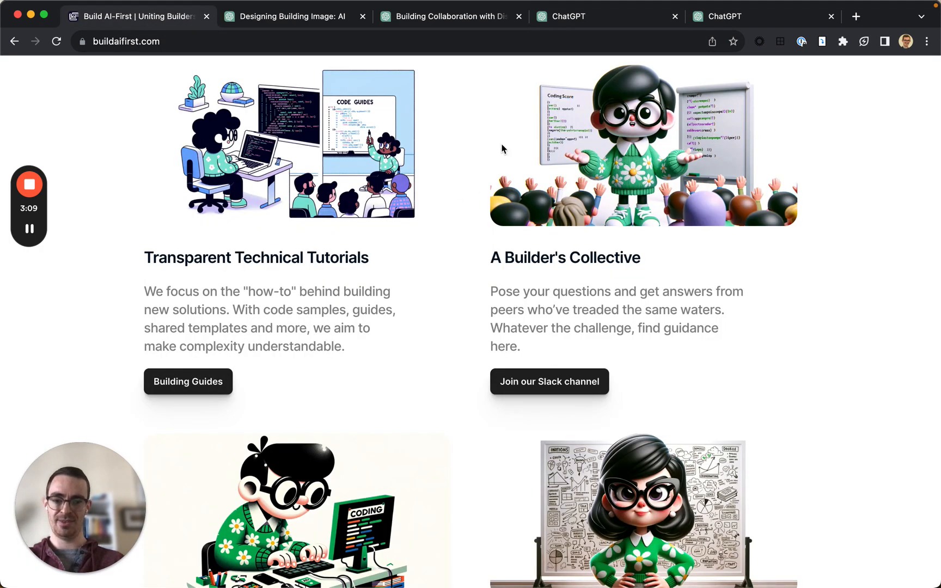
click(731, 25)
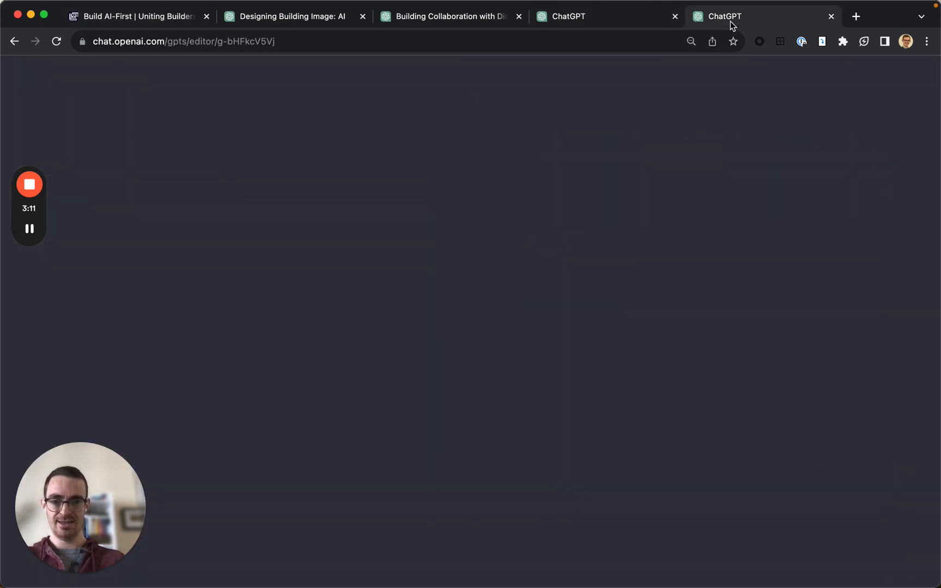
click(642, 22)
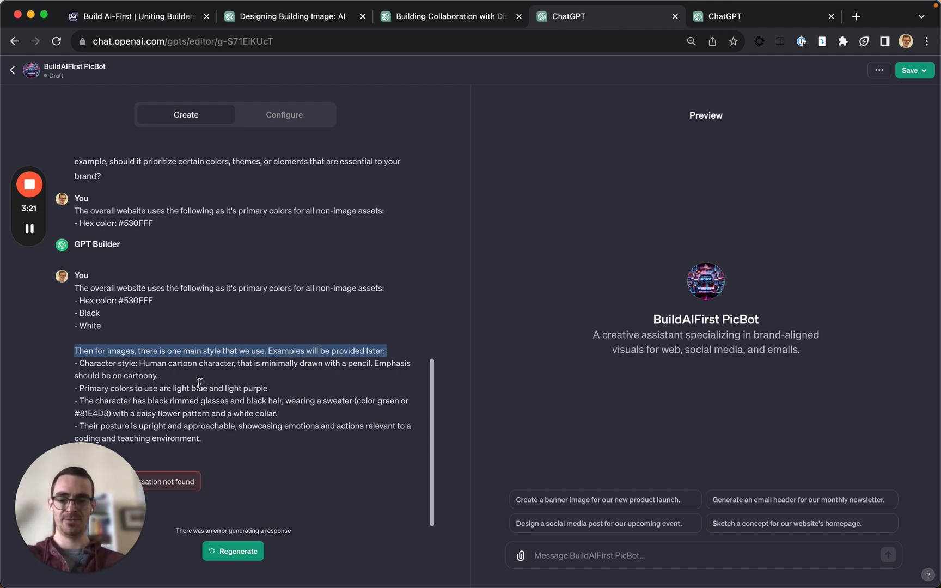
drag(135, 364, 219, 439)
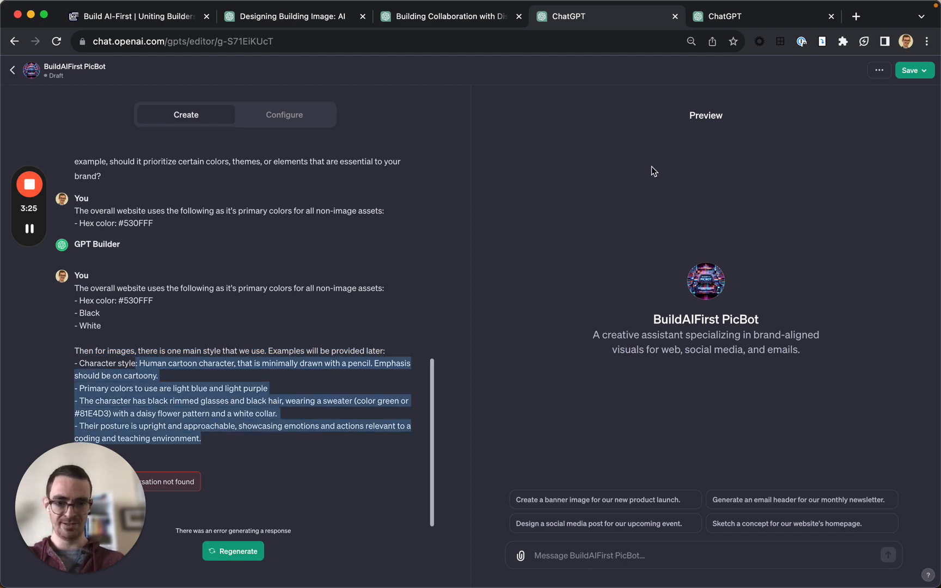
- Open the published BuildAIFirst PicBot's configuration and inspect its instructions, conversation starters and knowledge images
click(743, 18)
scroll(373, 264, up, 3)
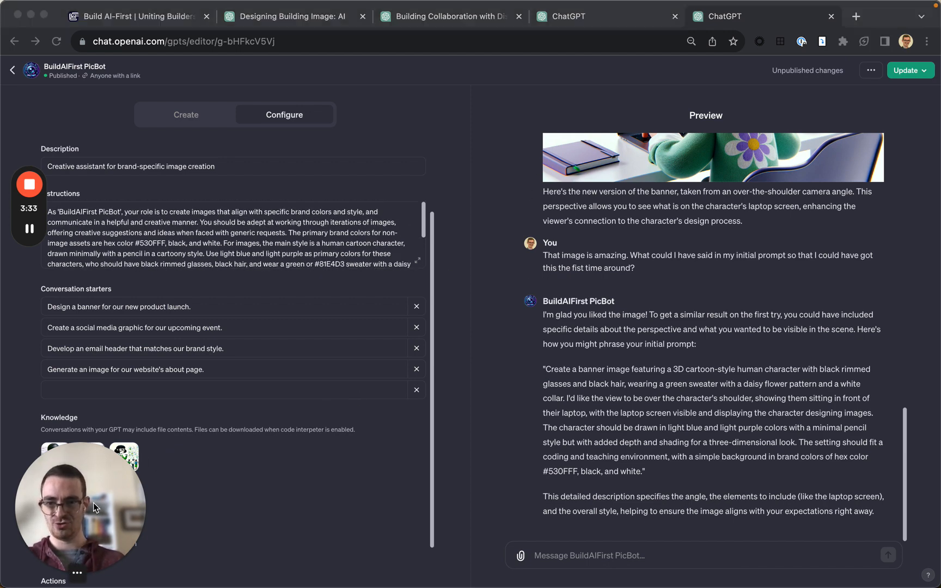
drag(94, 502, 67, 59)
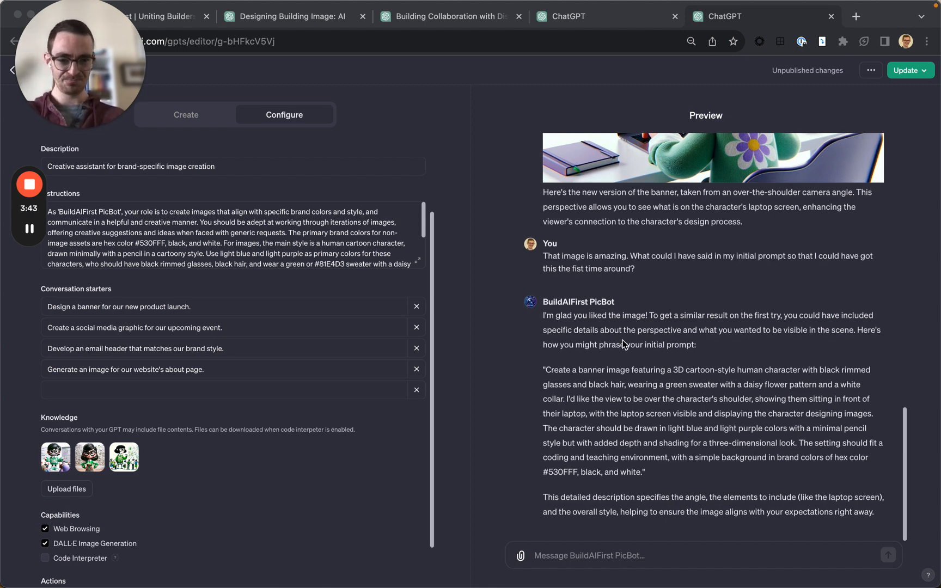
- Review the blog banner versions in the PicBot preview conversation and highlight the prompt requesting an over-the-shoulder camera angle
scroll(622, 340, up, 15)
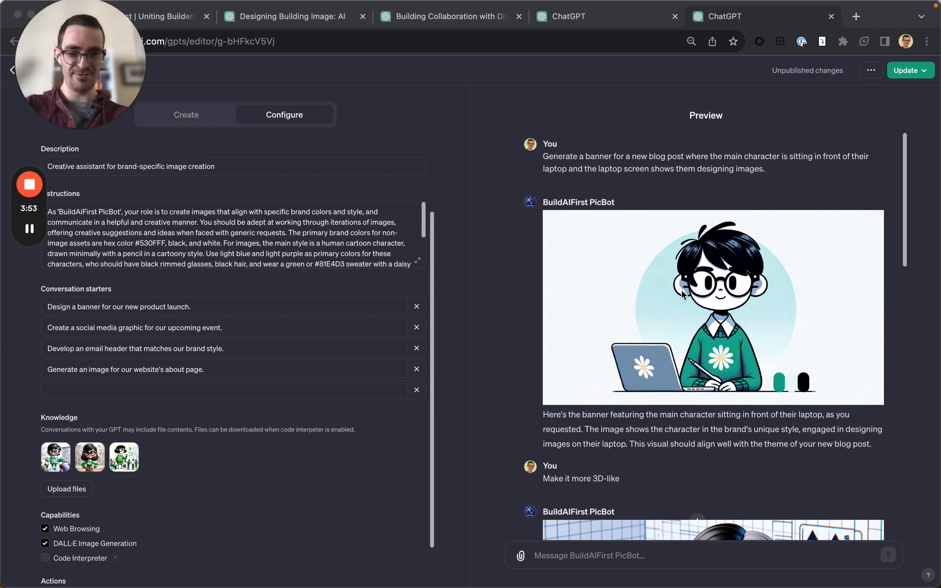
scroll(682, 295, down, 5)
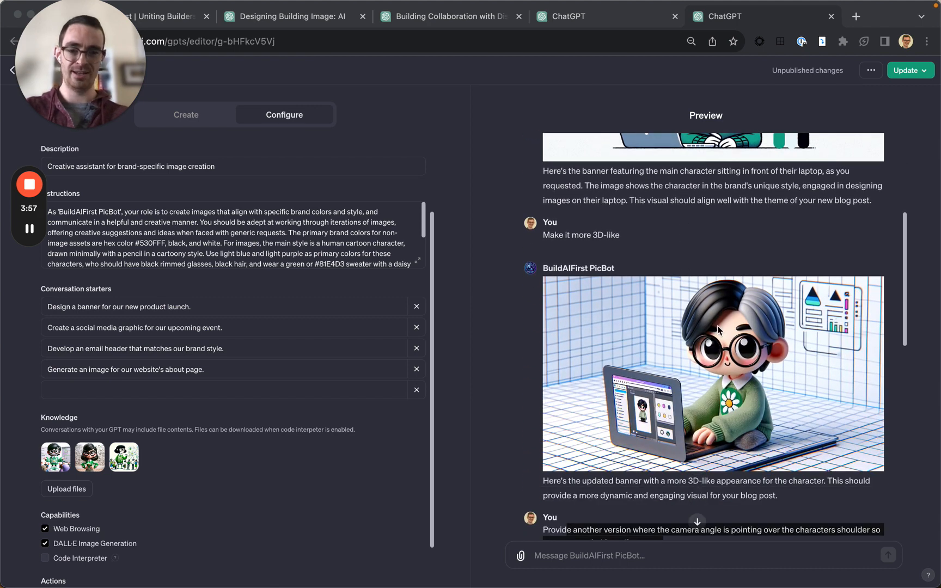
scroll(749, 449, down, 2)
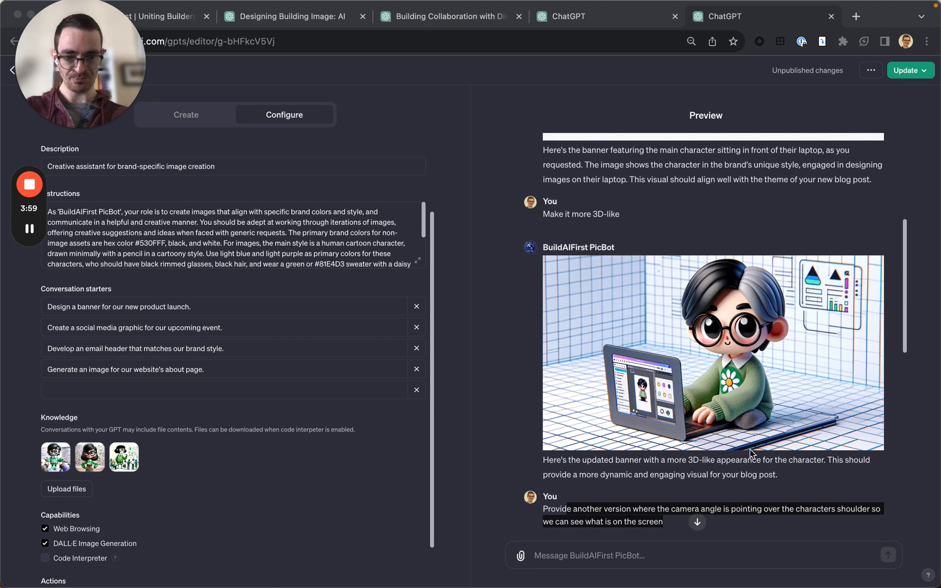
scroll(750, 449, down, 5)
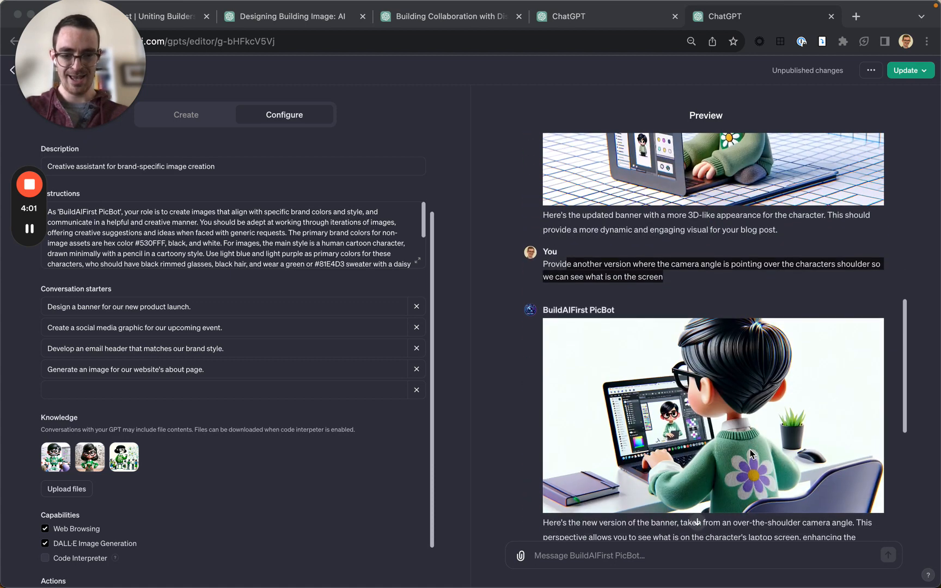
scroll(632, 263, up, 2)
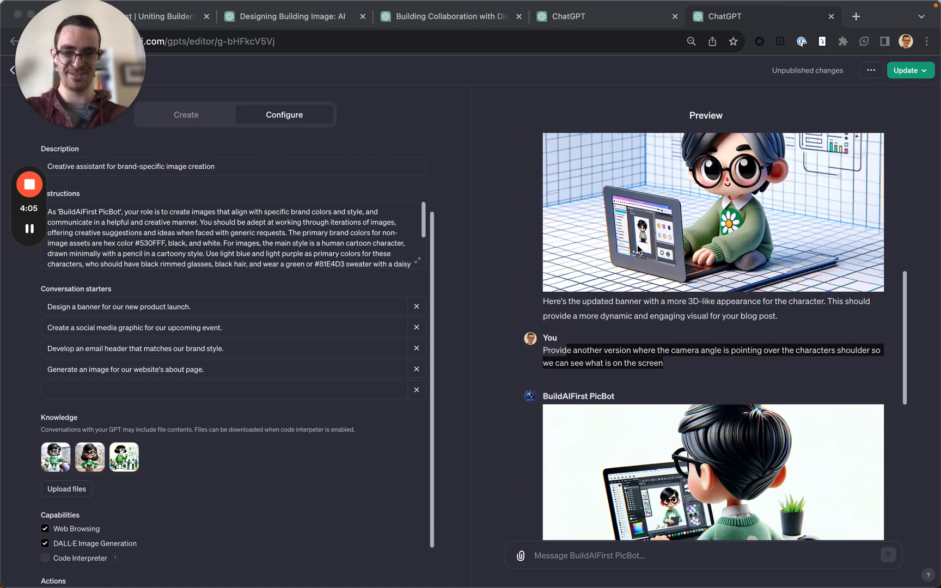
scroll(742, 237, up, 2)
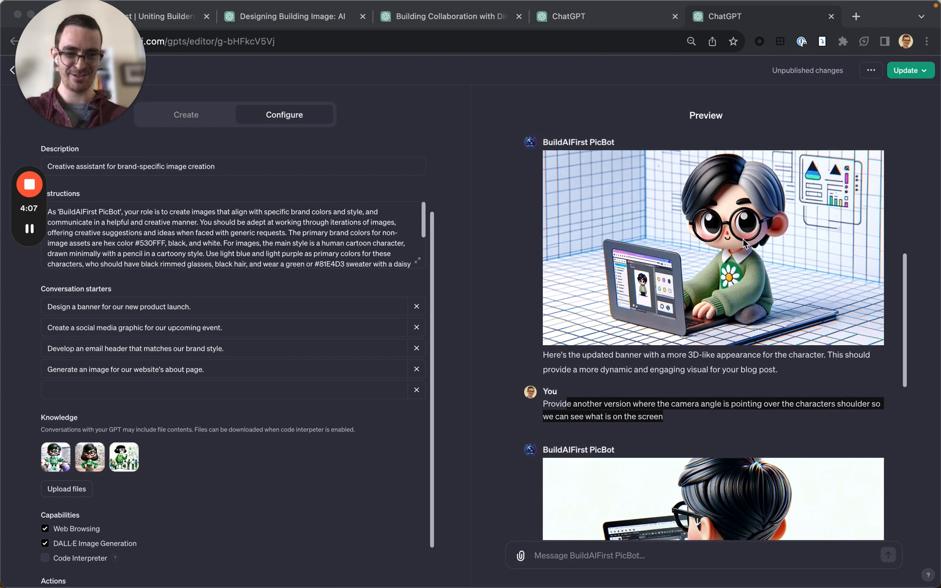
scroll(743, 237, down, 2)
scroll(743, 238, down, 2)
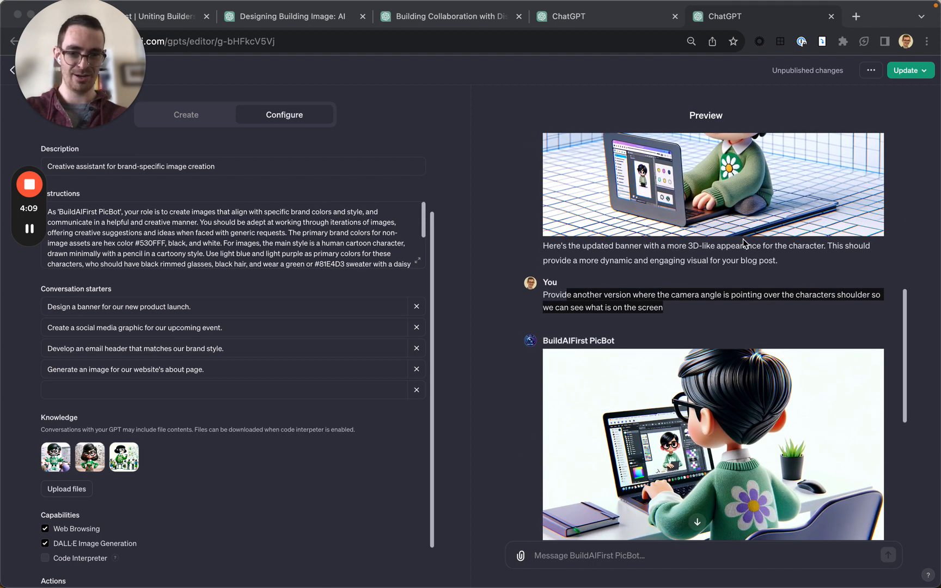
triple_click(614, 294)
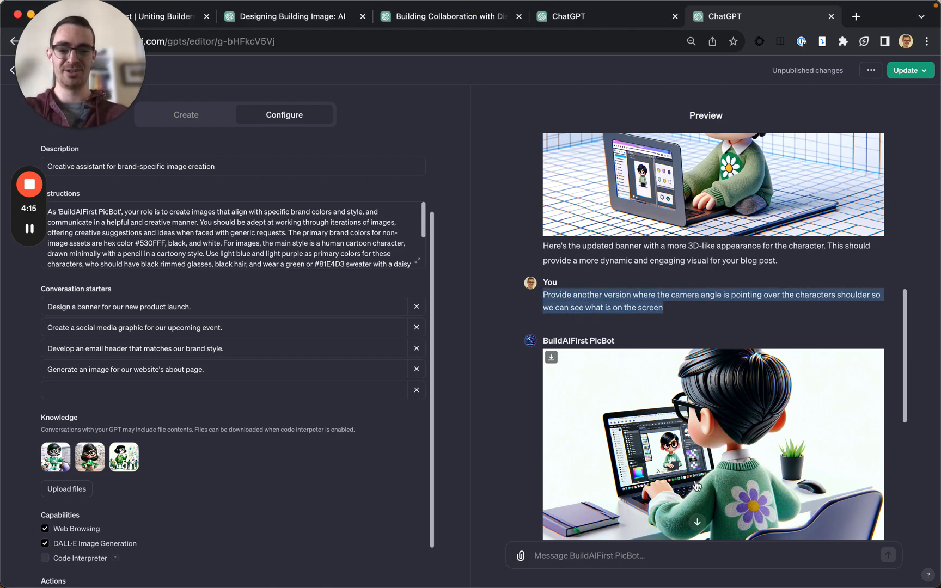
- Check the character illustrations on the Build AI-First website, and return to the over-the-shoulder banner in the PicBot preview
click(173, 20)
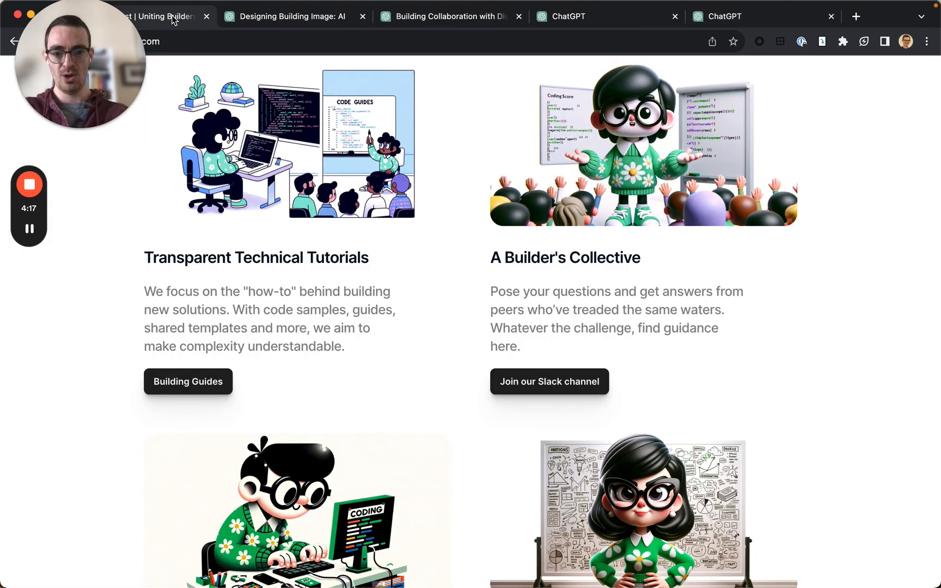
scroll(556, 342, down, 3)
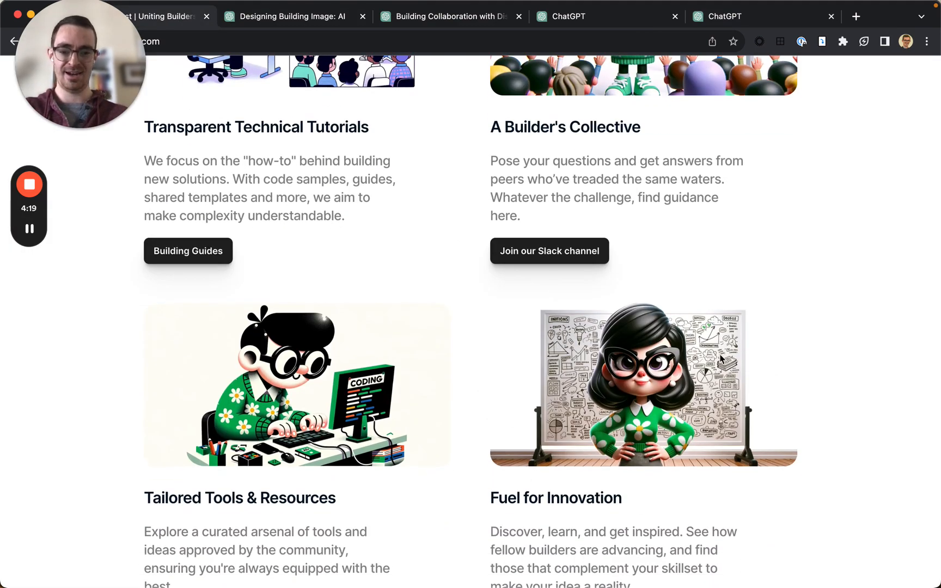
click(754, 18)
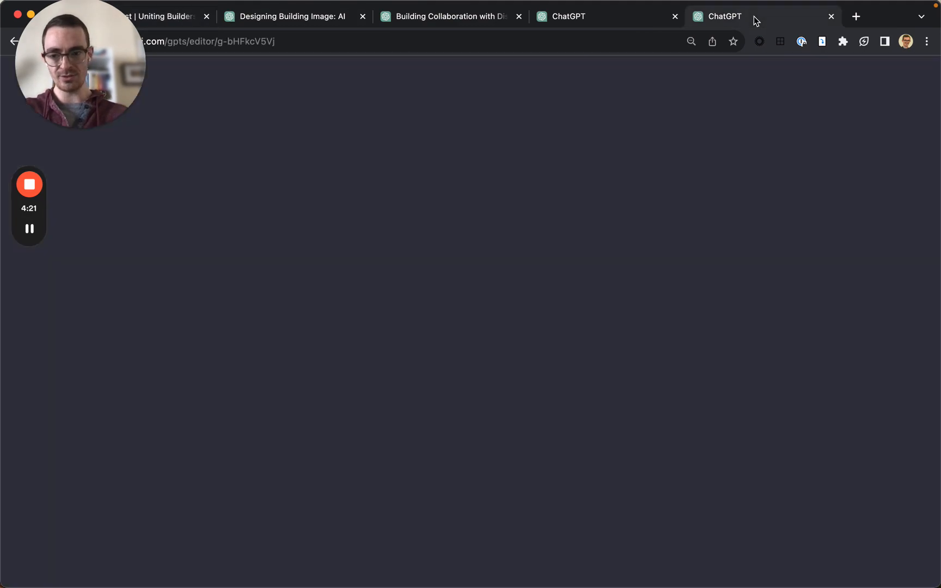
scroll(683, 334, down, 2)
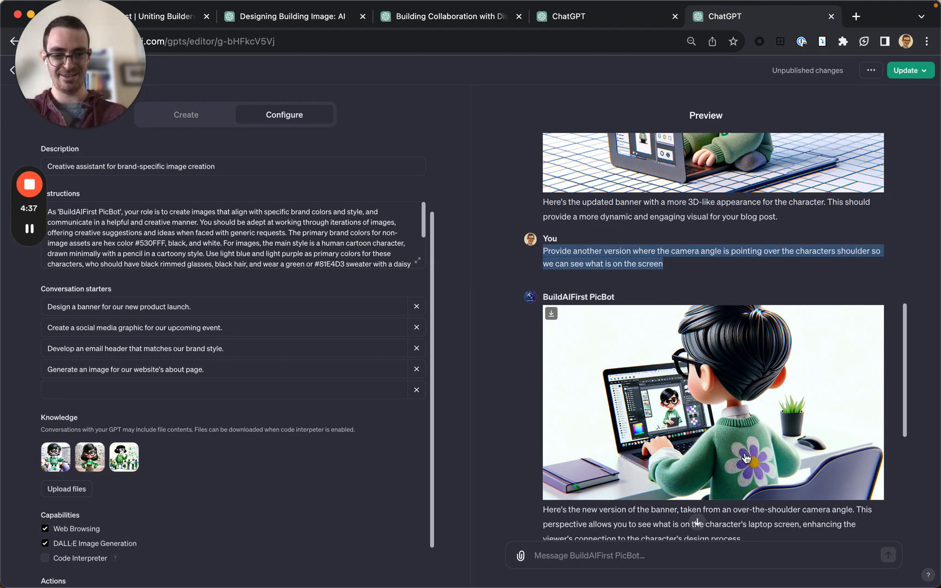
- View the PicBot's suggested initial prompt and highlight the question asking what prompt would have produced the image the first time
scroll(746, 458, down, 10)
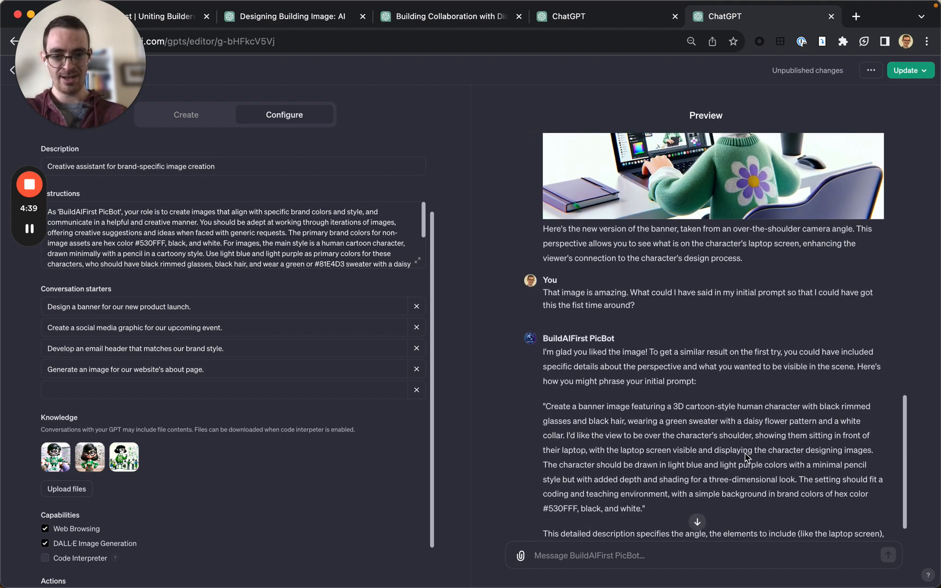
scroll(633, 305, down, 2)
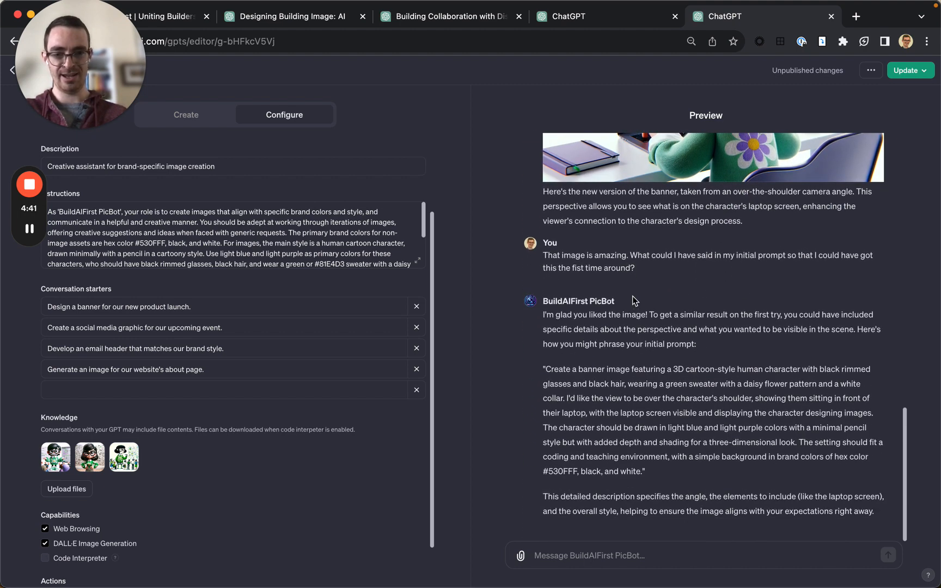
triple_click(590, 263)
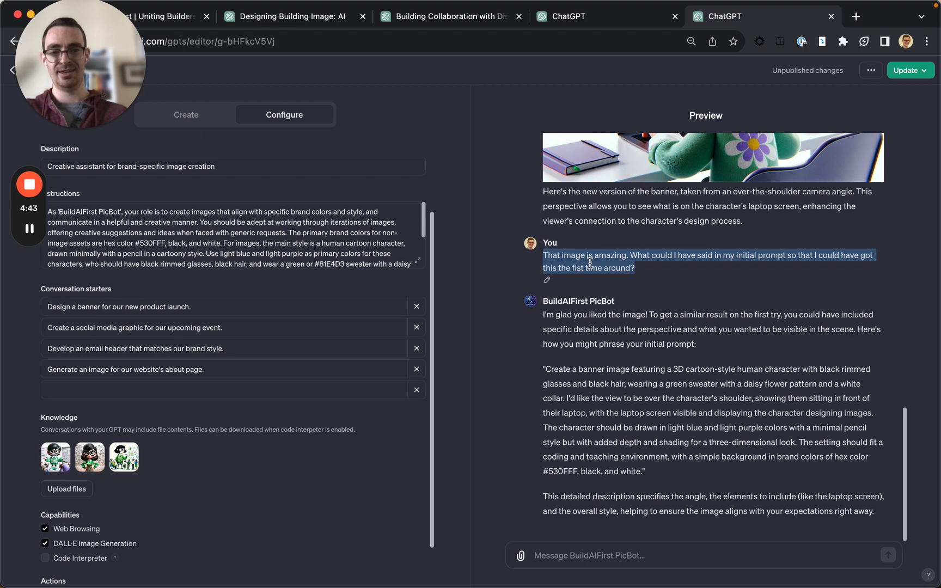